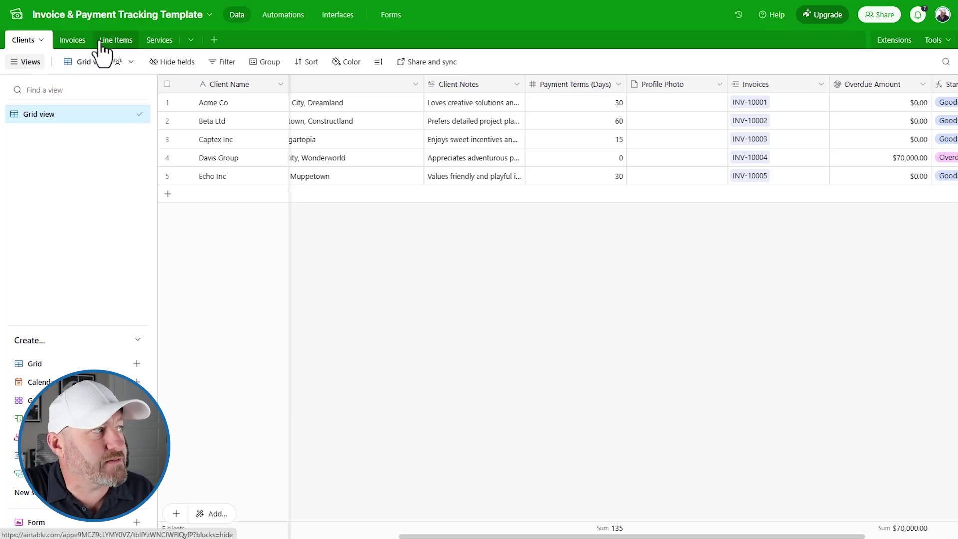
# Switch to the Invoices table listing five invoices with due dates and statuses
pyautogui.click(69, 41)
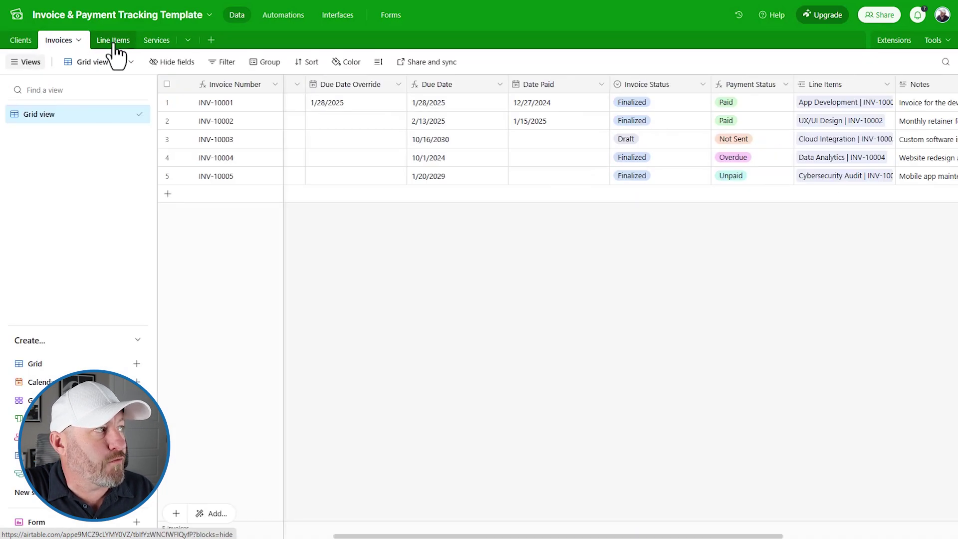
pyautogui.click(114, 41)
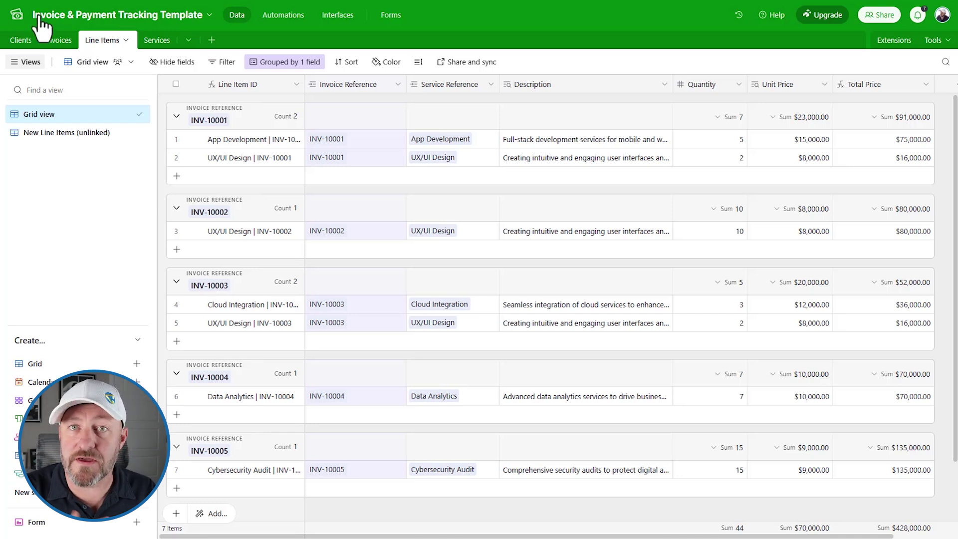
pyautogui.click(17, 41)
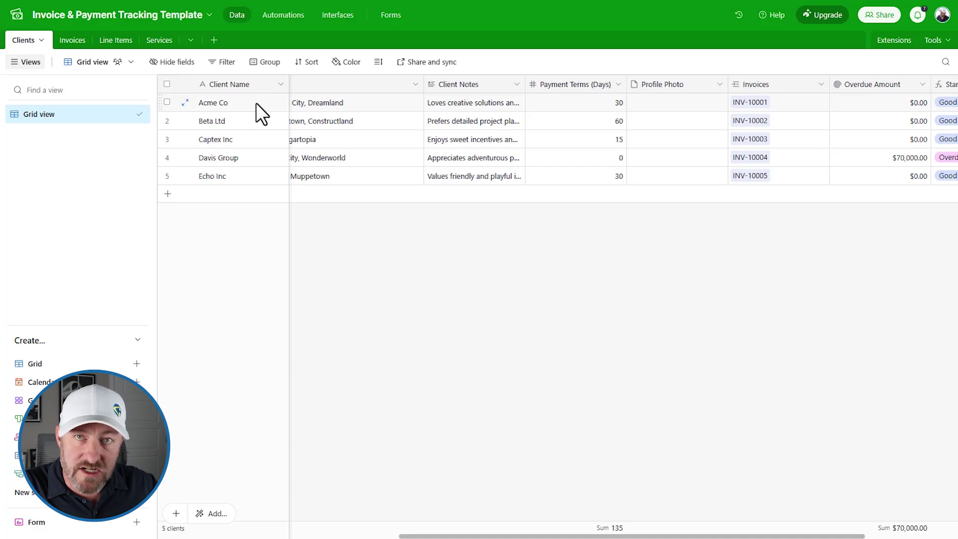
pyautogui.click(72, 42)
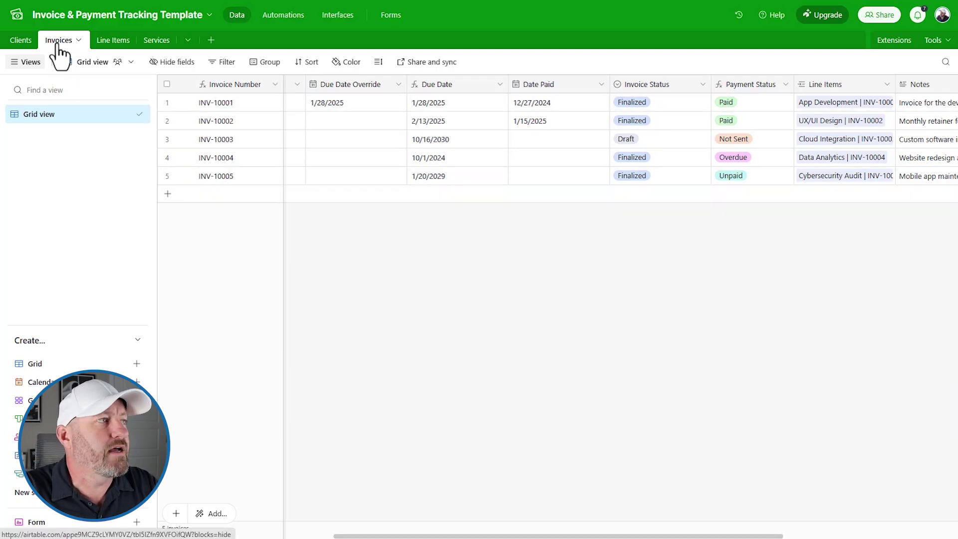
# Review the INV-10002 and Acme Co invoice records, then open the Line Items table
pyautogui.click(218, 123)
pyautogui.hscroll(-5, 217, 127)
pyautogui.click(337, 120)
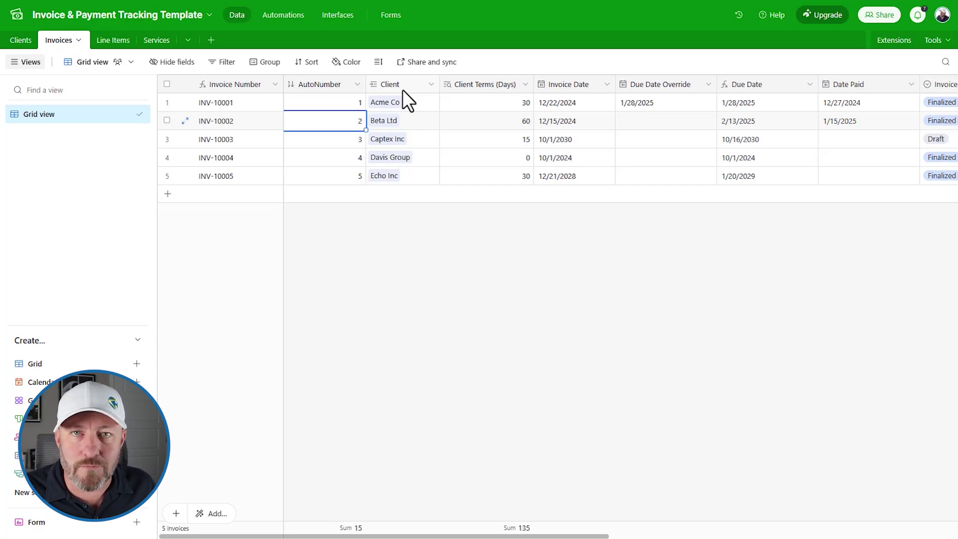
pyautogui.click(413, 103)
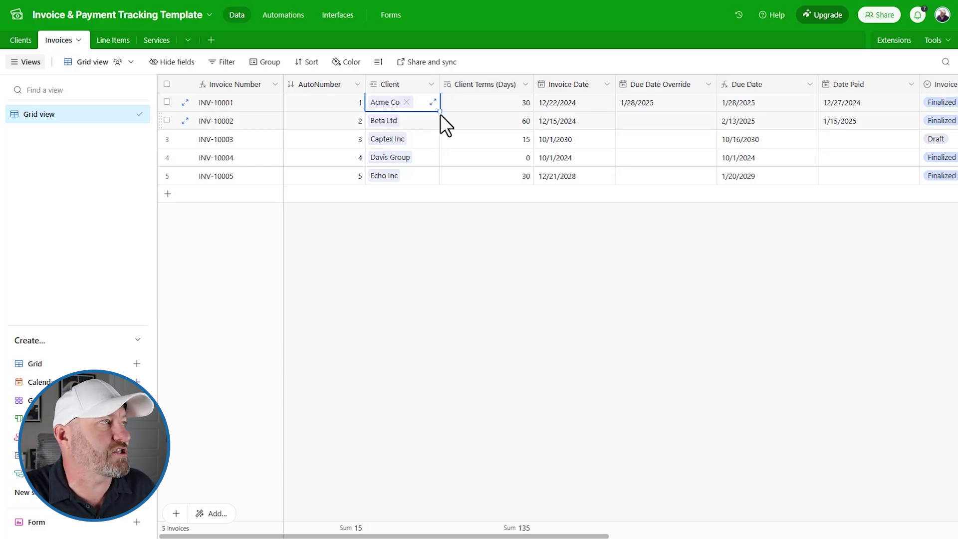
pyautogui.hscroll(5, 388, 126)
pyautogui.hscroll(4, 387, 125)
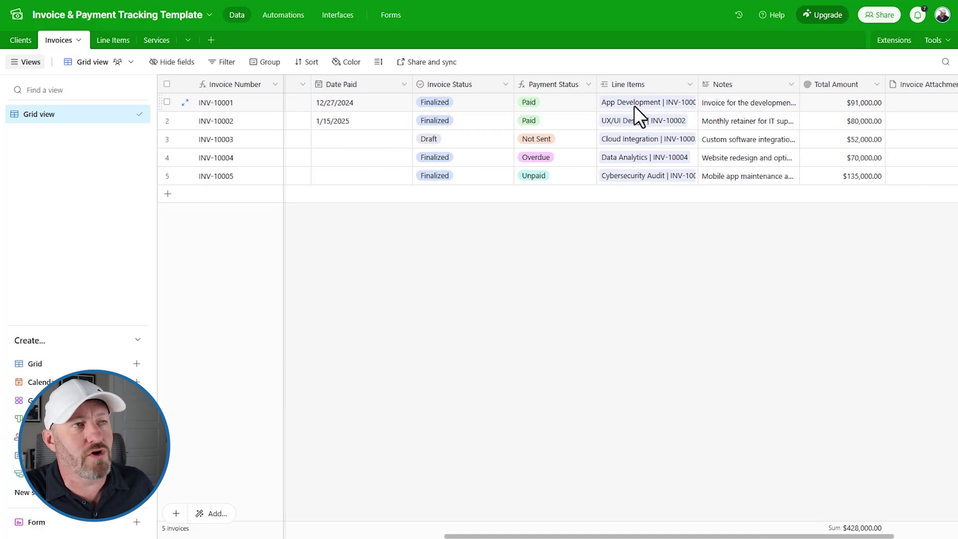
pyautogui.click(639, 82)
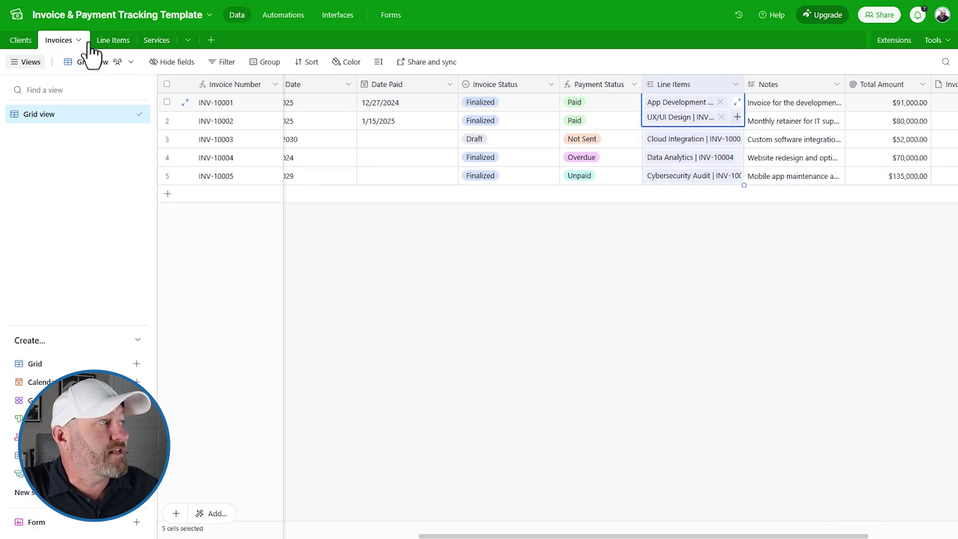
pyautogui.click(112, 42)
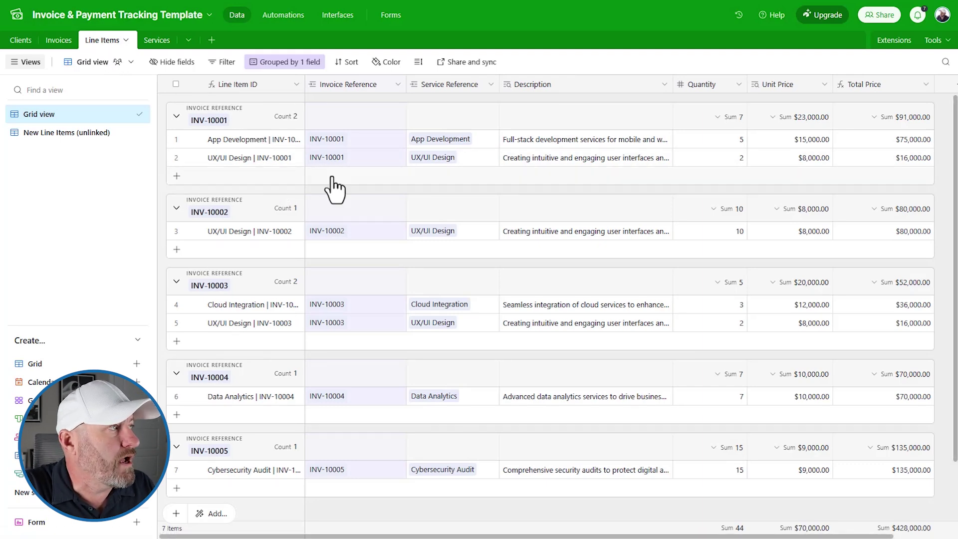
# View the Services table and select all Service Price values totalling $54,000.00
pyautogui.click(150, 41)
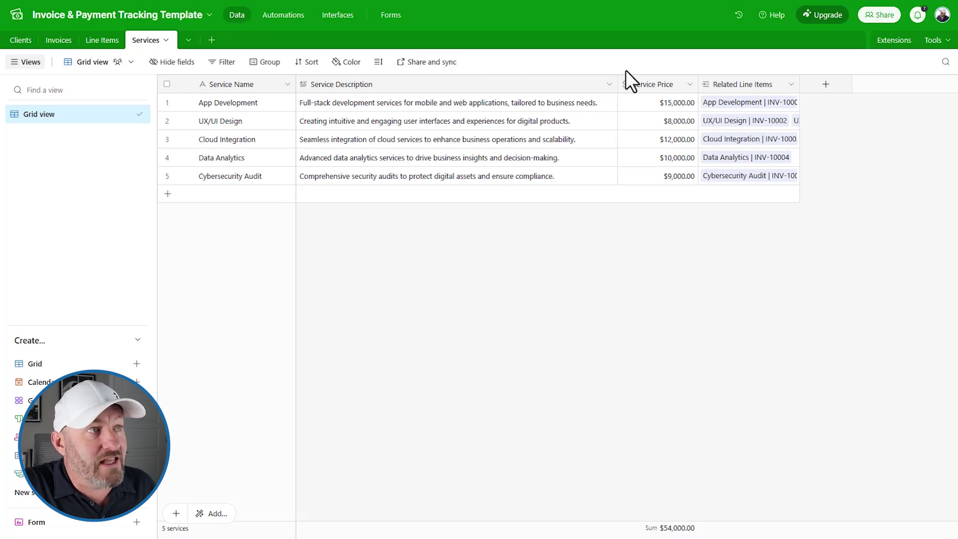
pyautogui.click(649, 82)
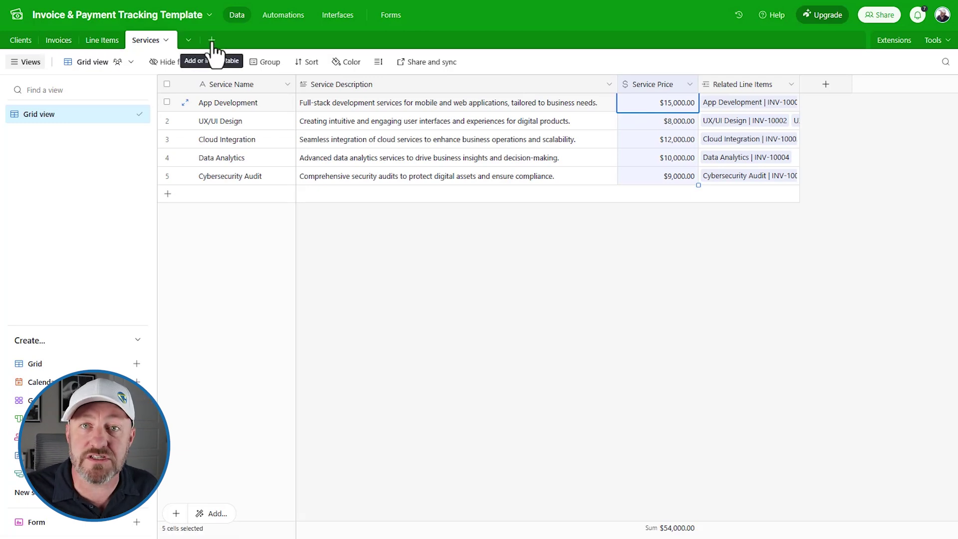
# Revisit the Line Items and Invoices tables, then go to Automations for a new Automation 1
pyautogui.click(102, 41)
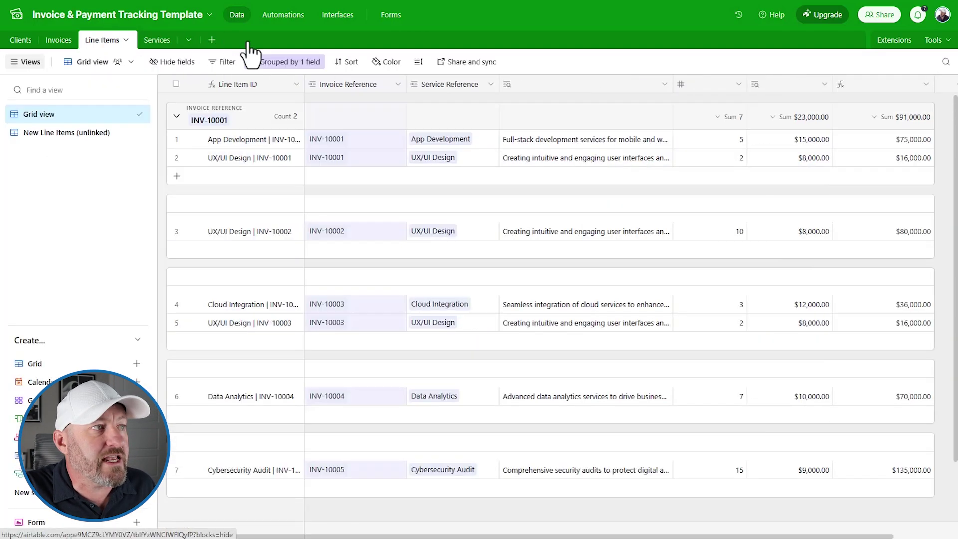
pyautogui.click(59, 41)
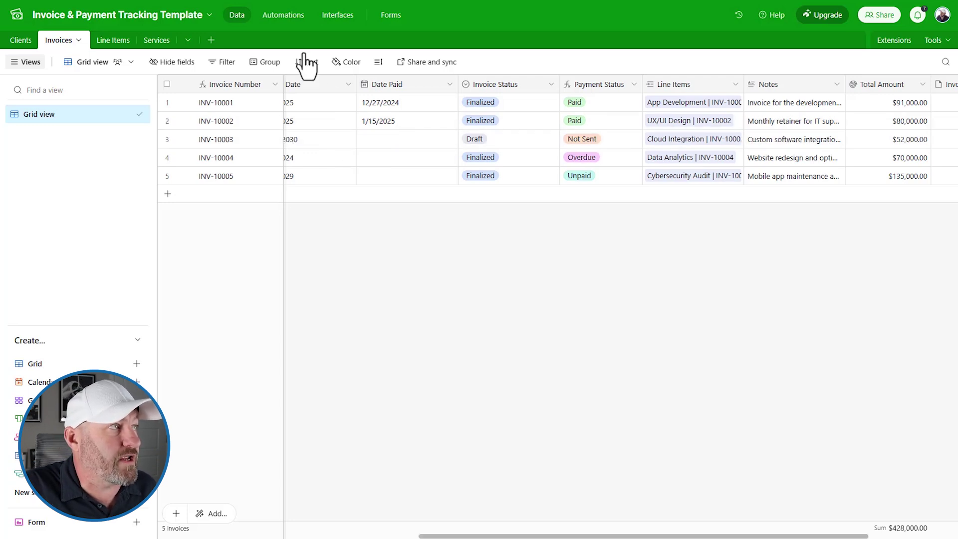
pyautogui.click(283, 14)
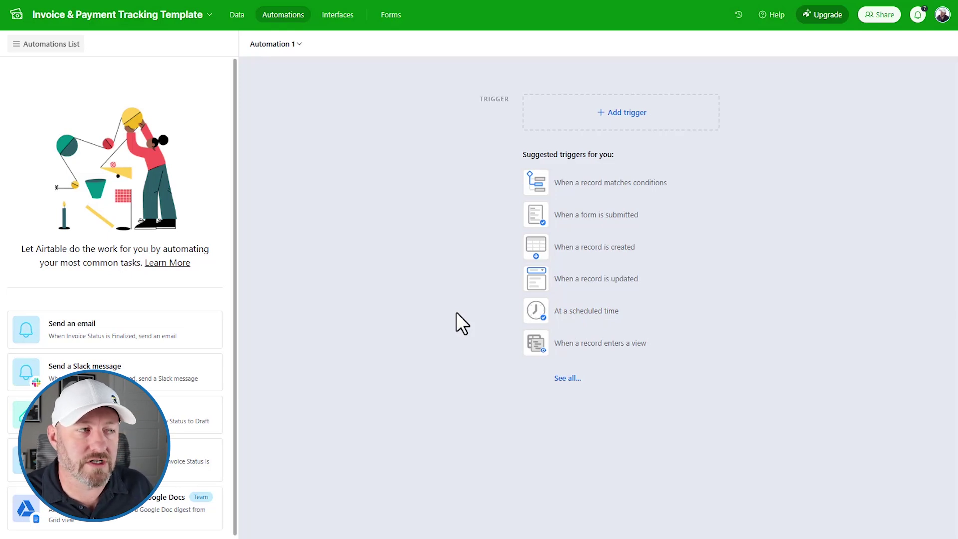
# Give Automation 1 a scheduled trigger repeating every 1 week on Monday
pyautogui.click(571, 325)
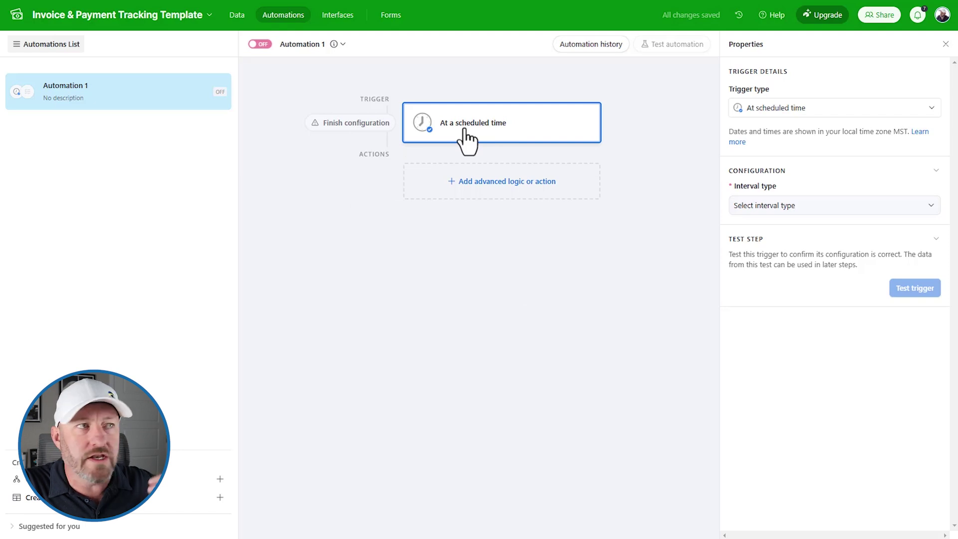
pyautogui.click(786, 208)
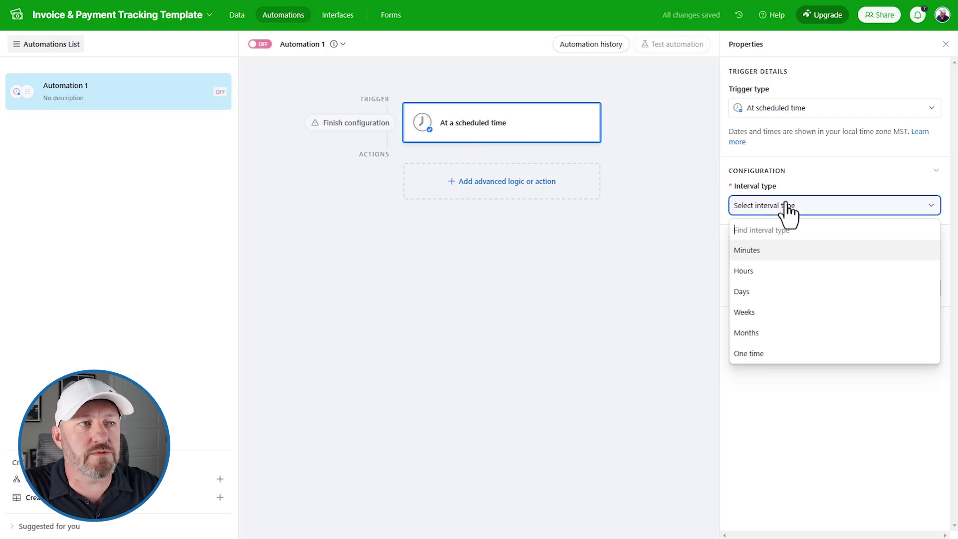
pyautogui.click(783, 313)
pyautogui.click(788, 281)
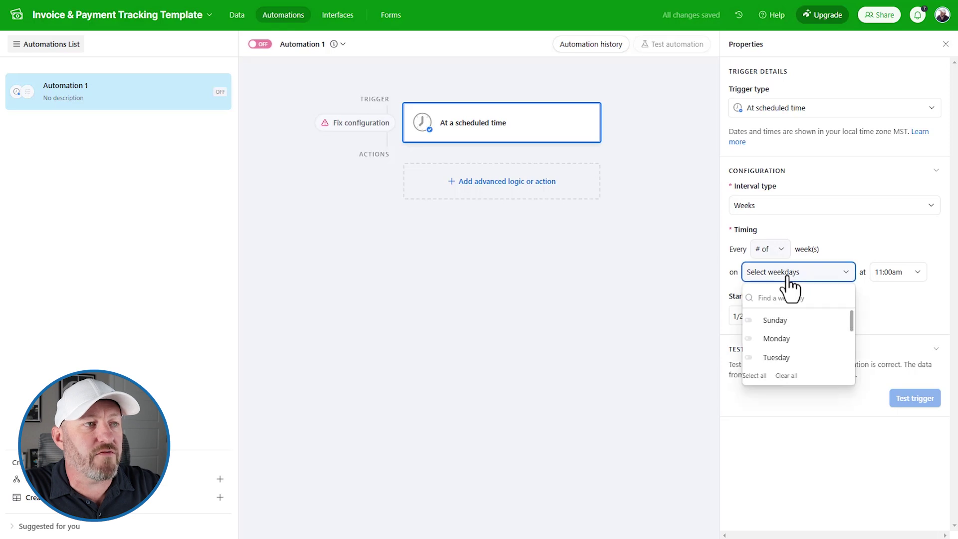
pyautogui.click(776, 338)
pyautogui.click(895, 305)
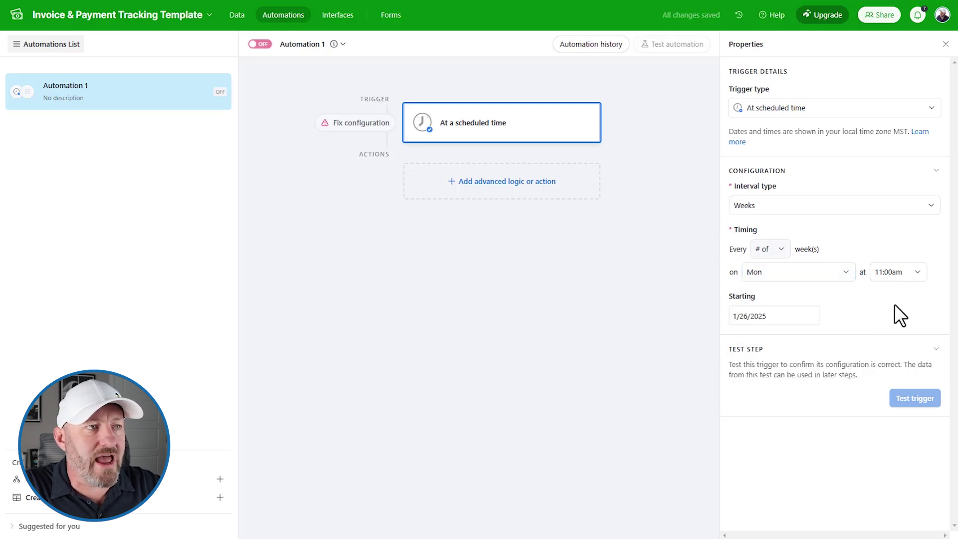
pyautogui.click(763, 249)
pyautogui.click(768, 295)
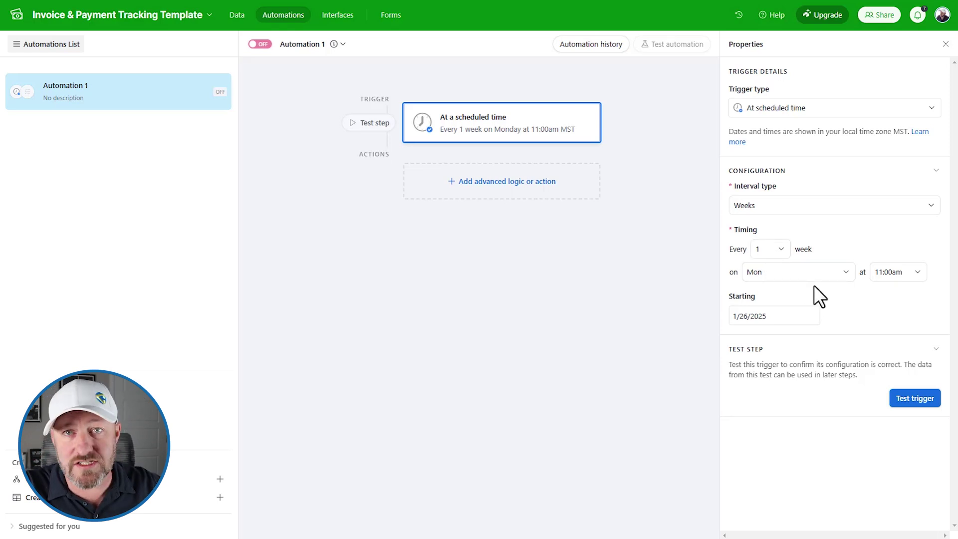
# Browse the automation action list without adding an action, then return to the data tables
pyautogui.click(519, 200)
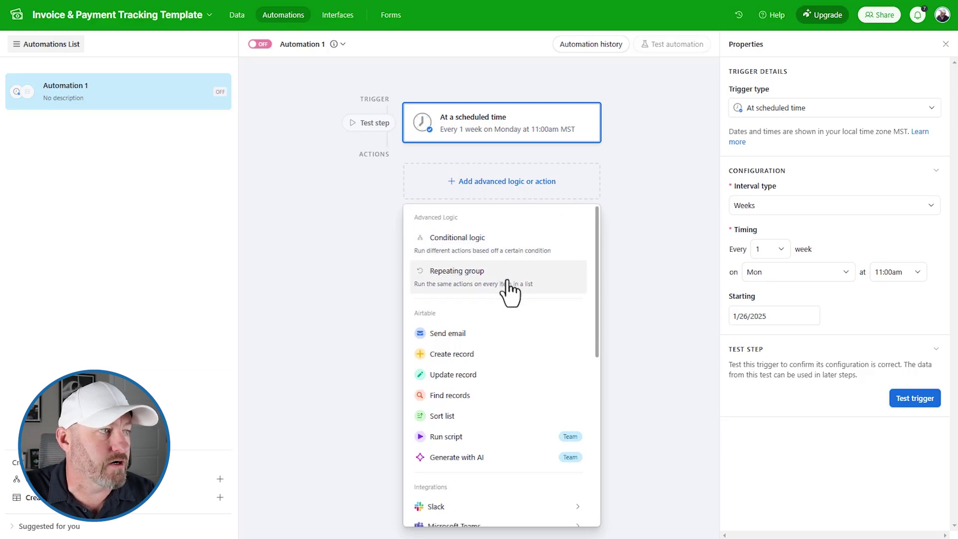
pyautogui.scroll(-4, 506, 294)
pyautogui.moveTo(496, 356)
pyautogui.scroll(4, 494, 362)
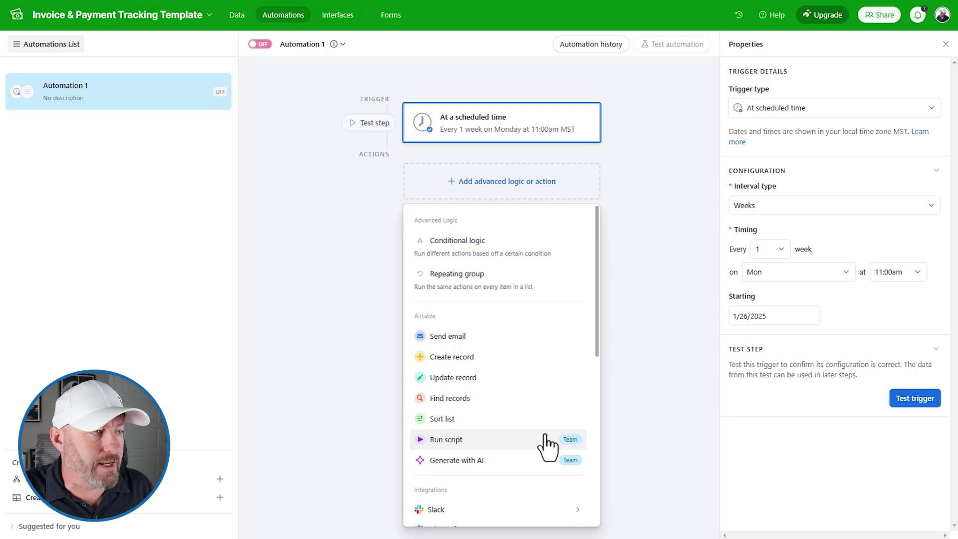
pyautogui.scroll(-5, 547, 436)
pyautogui.moveTo(482, 282)
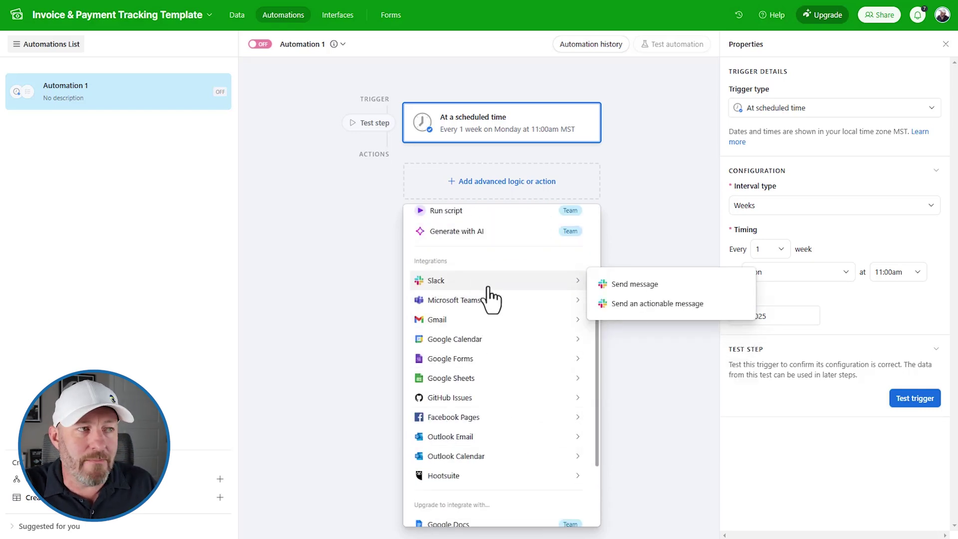
pyautogui.moveTo(511, 298)
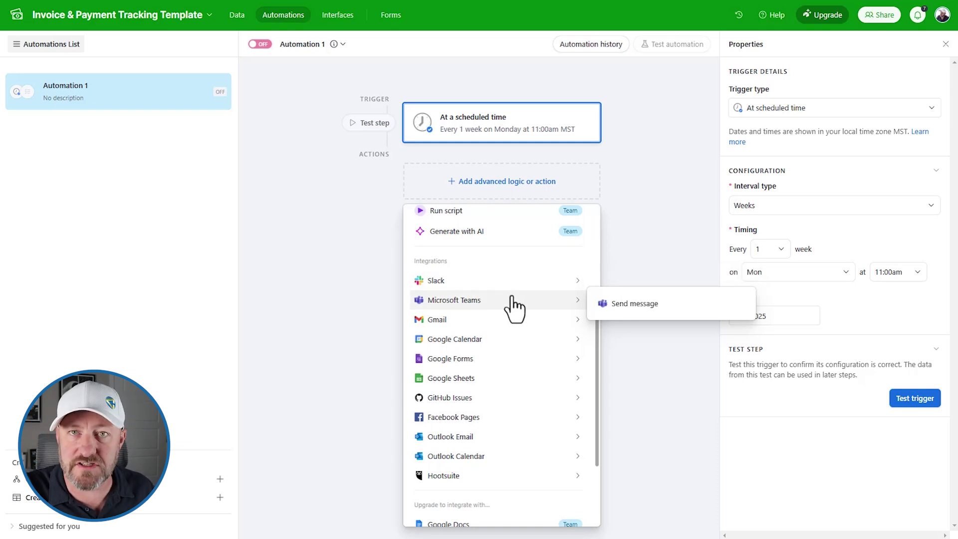
pyautogui.moveTo(510, 323)
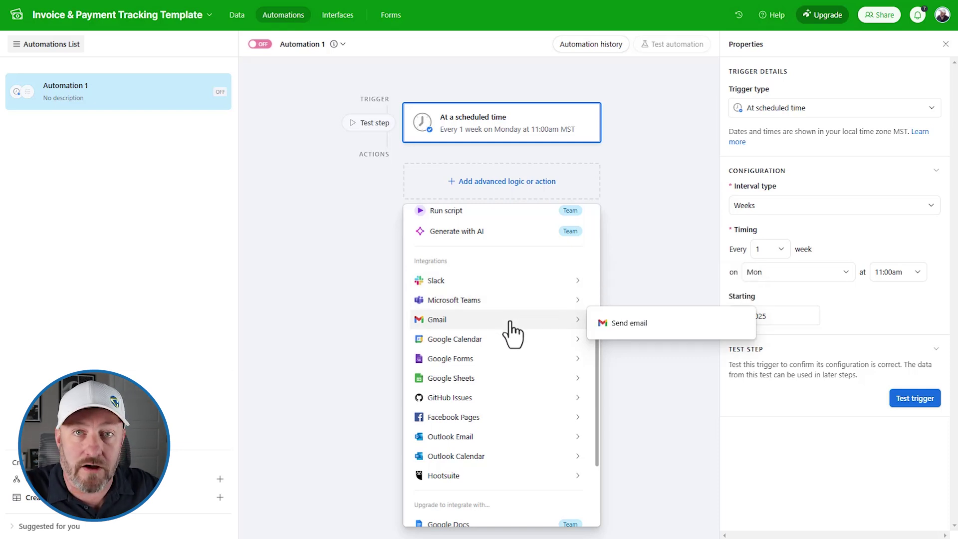
pyautogui.moveTo(526, 344)
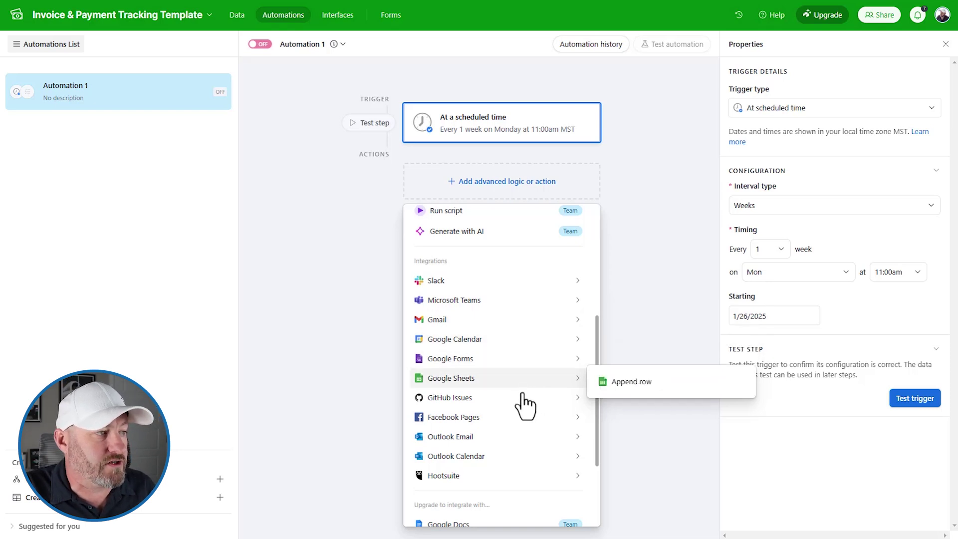
pyautogui.moveTo(512, 423)
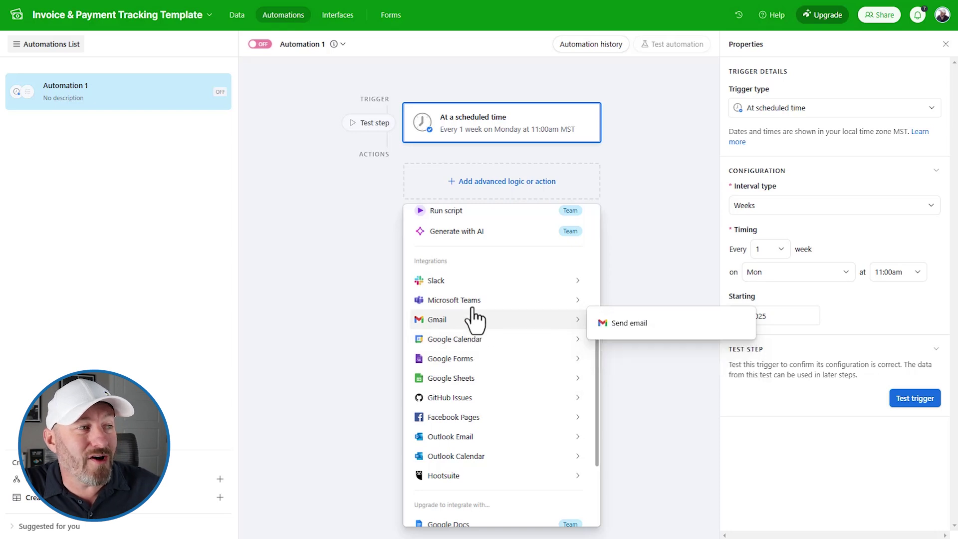
pyautogui.moveTo(464, 282)
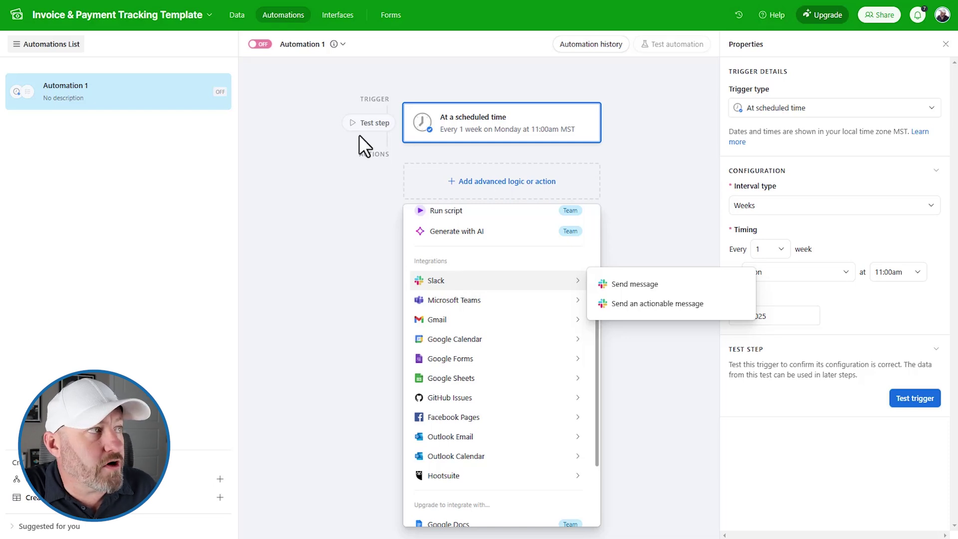
pyautogui.click(337, 18)
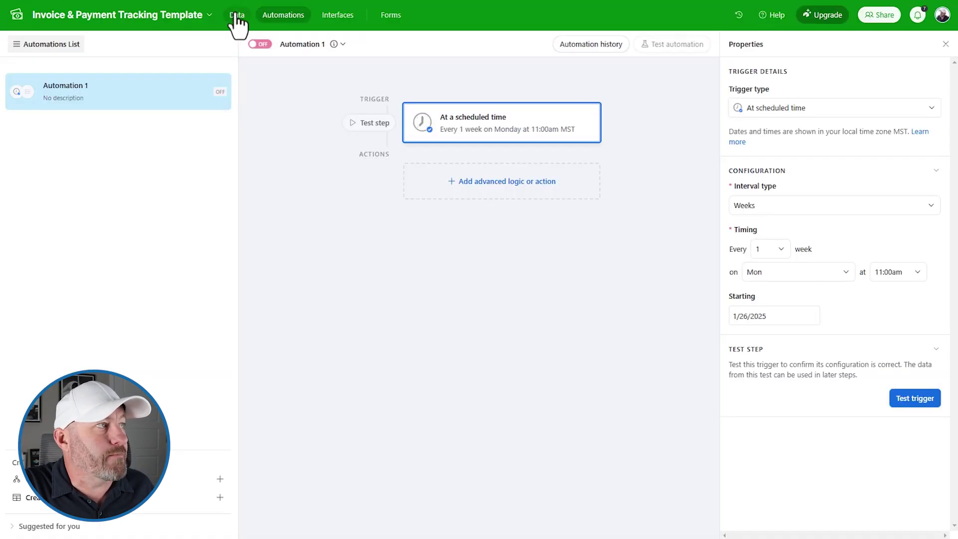
pyautogui.click(235, 13)
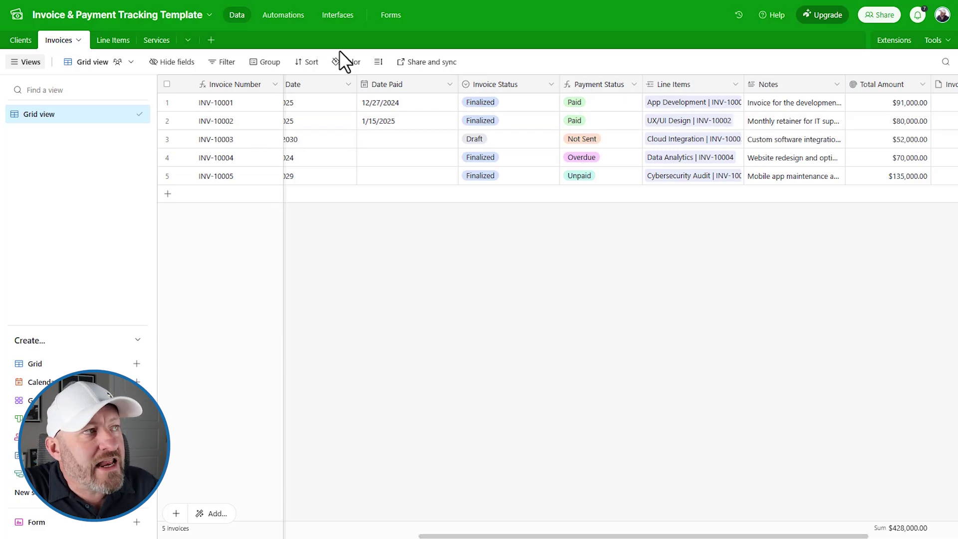
# Switch to the Interfaces Overview page with the Clients Gallery and About GAP Consulting panel
pyautogui.click(334, 16)
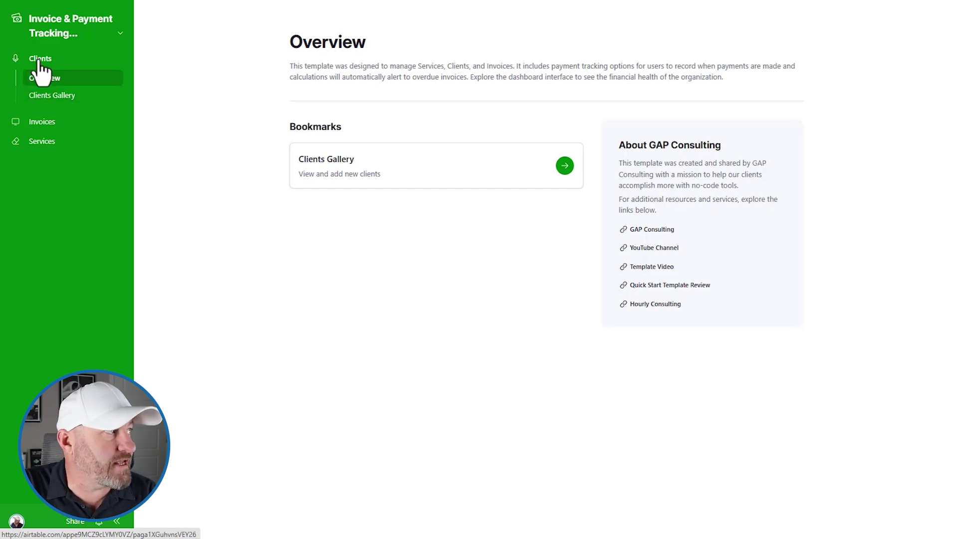
# Tour the Invoices, Services, Clients and Clients Gallery pages, then view Invoice Detail
pyautogui.click(45, 122)
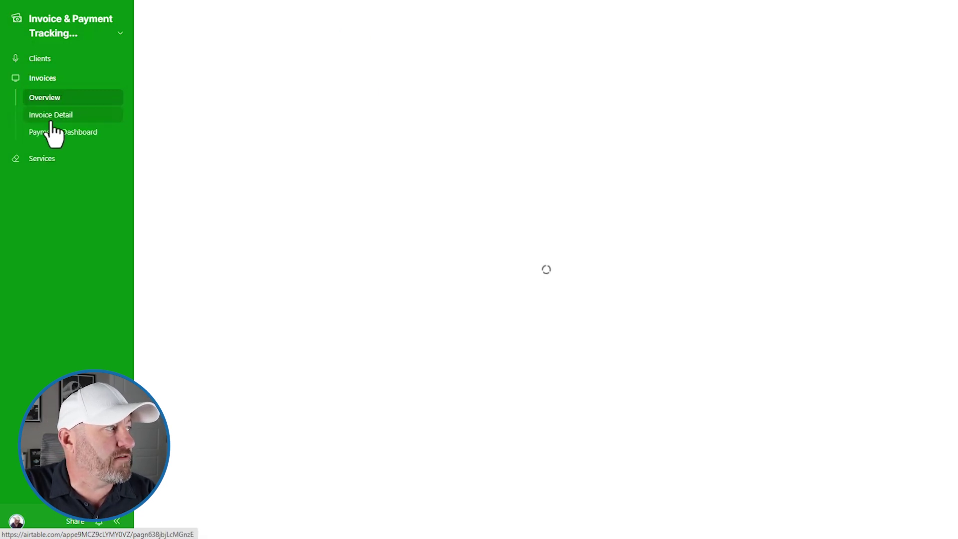
pyautogui.click(54, 160)
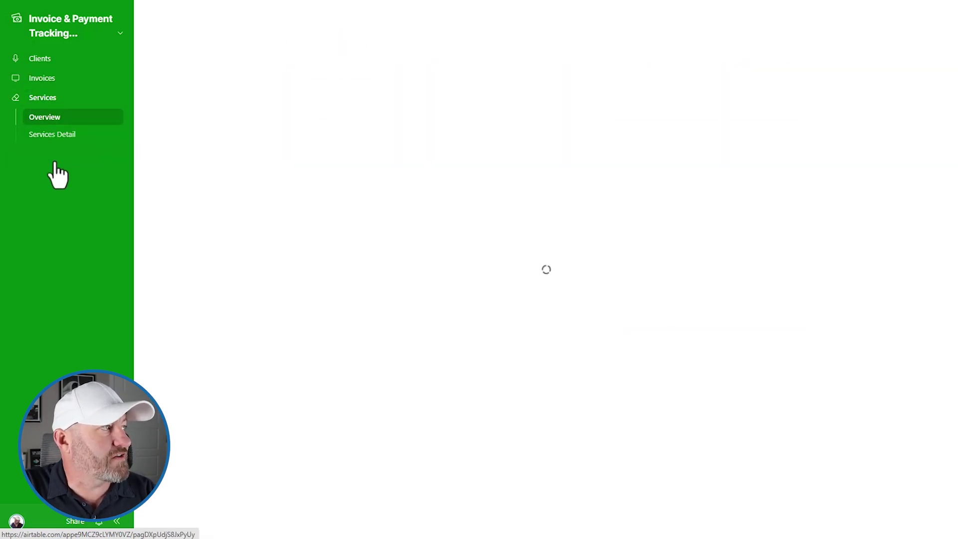
pyautogui.click(39, 59)
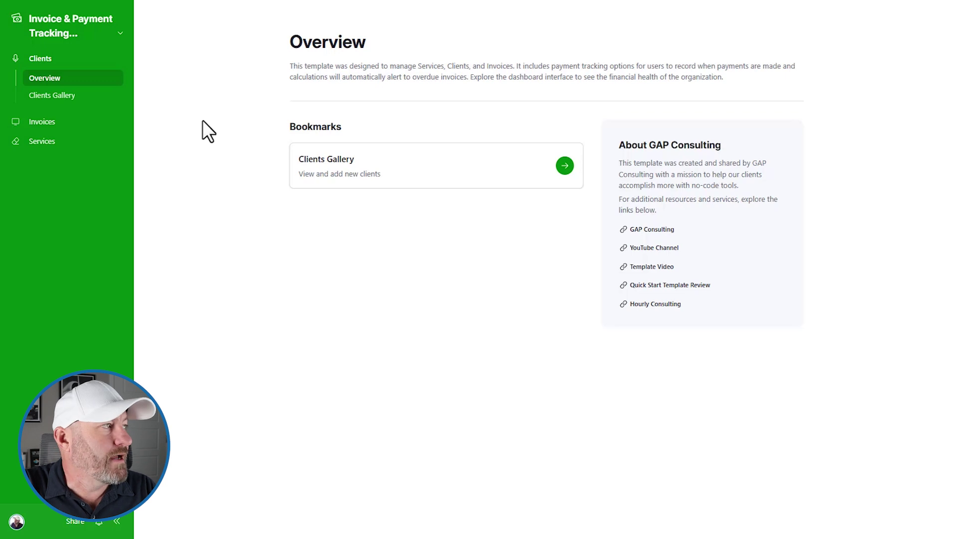
pyautogui.click(78, 96)
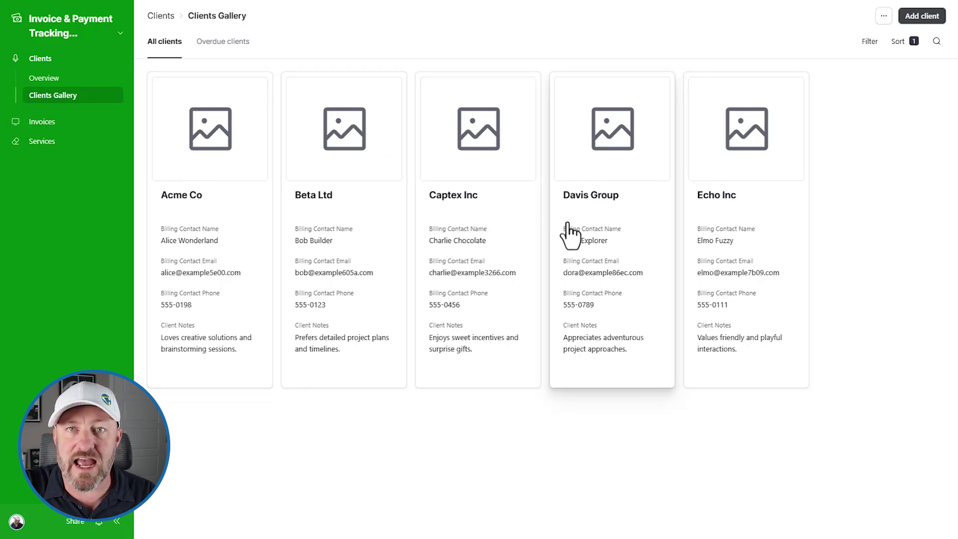
pyautogui.click(50, 121)
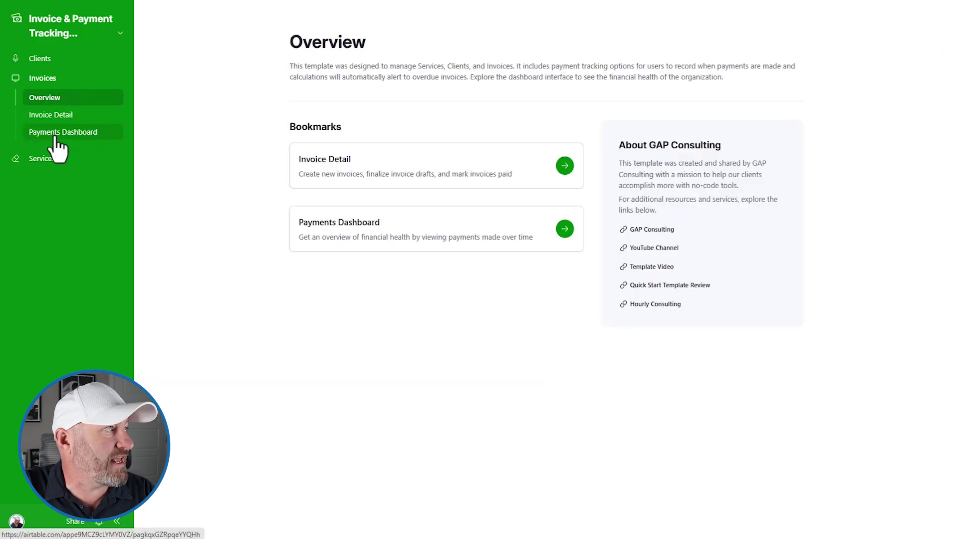
pyautogui.click(52, 117)
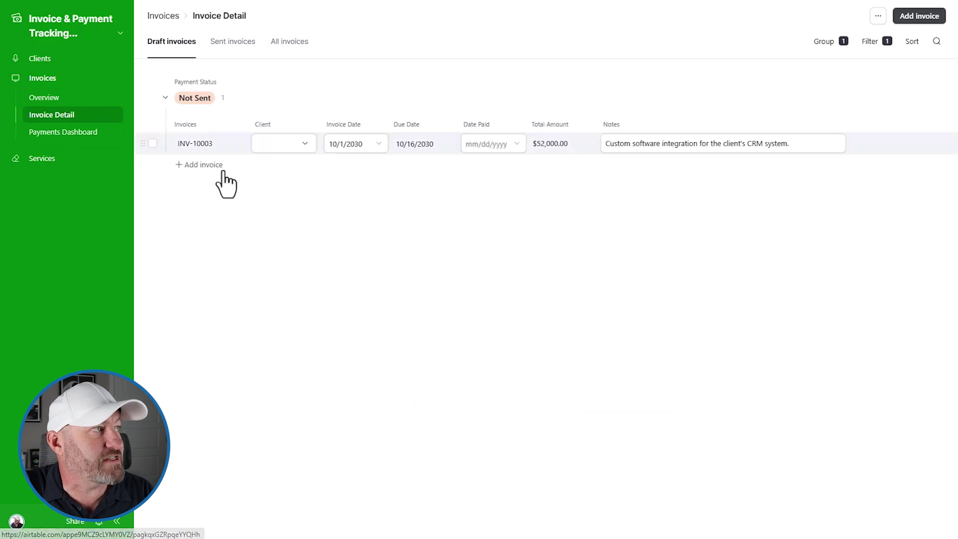
# Show Sent and then All invoices, then bring up the Payments Dashboard totals and charts
pyautogui.click(225, 44)
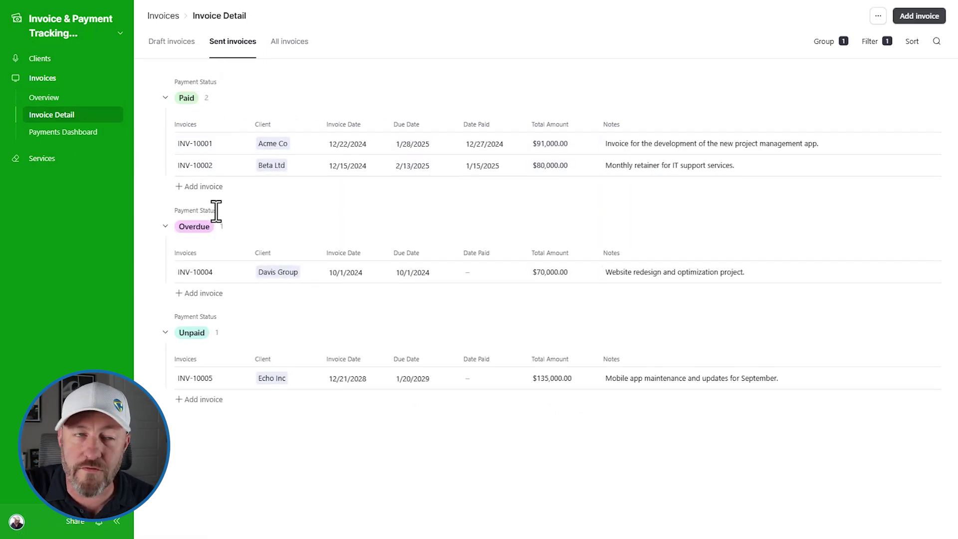
pyautogui.click(278, 48)
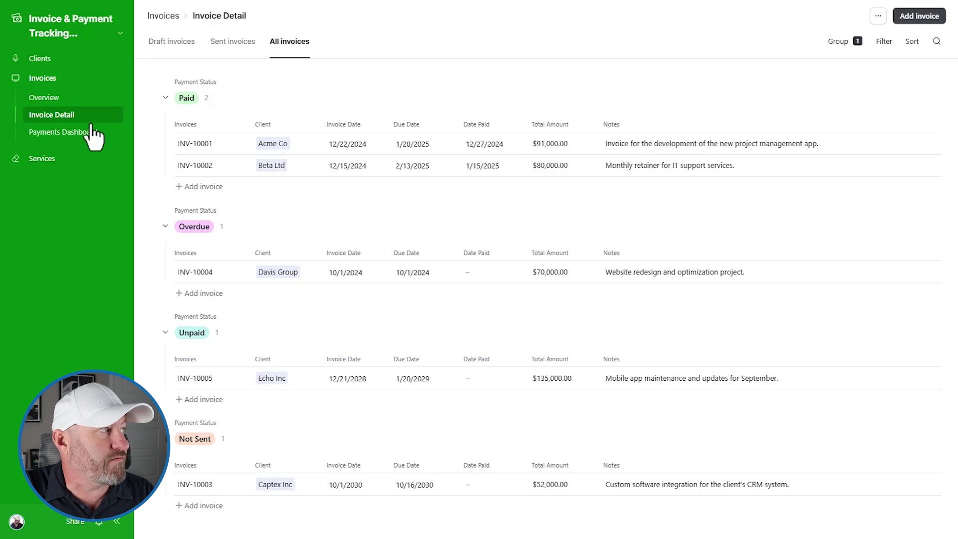
pyautogui.click(82, 143)
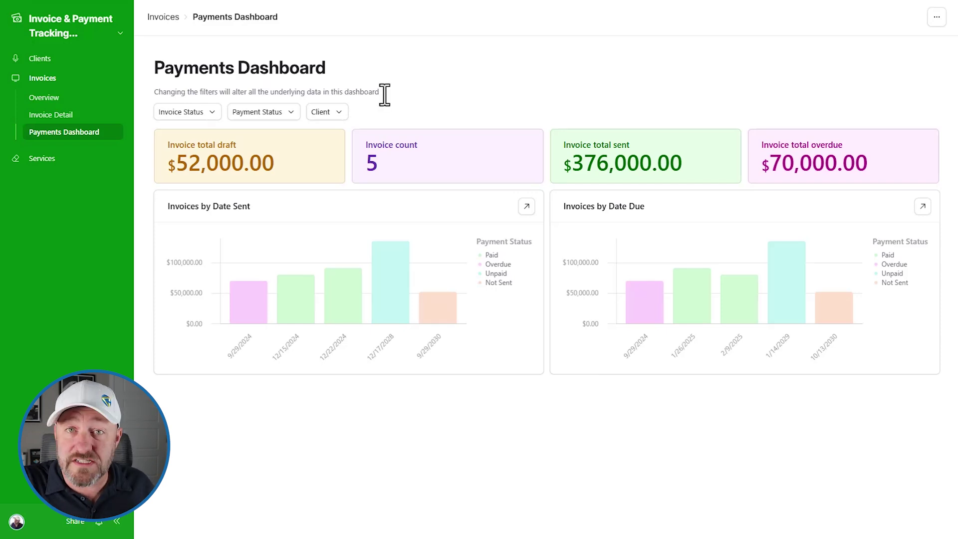
pyautogui.click(76, 31)
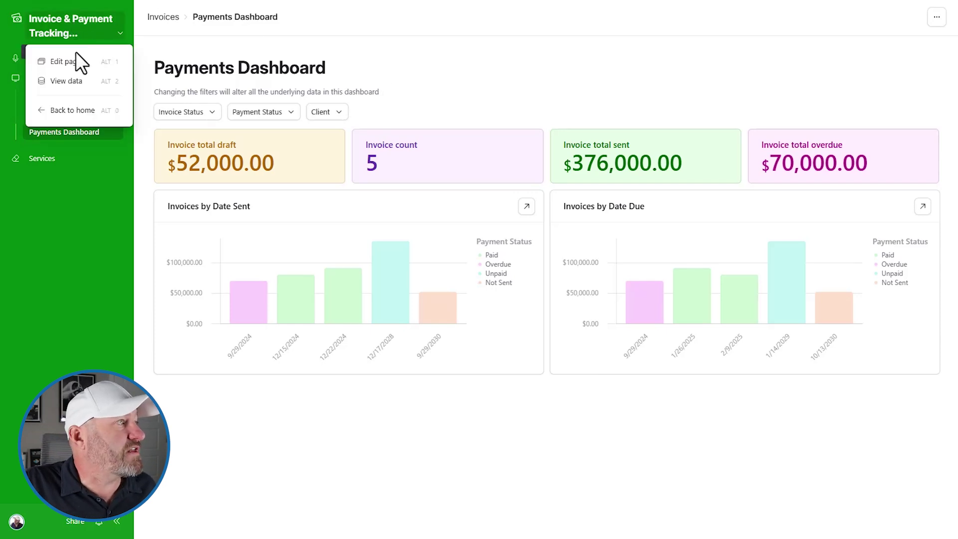
# Jump to the underlying Invoices data, then review and close the base's Share settings
pyautogui.click(74, 83)
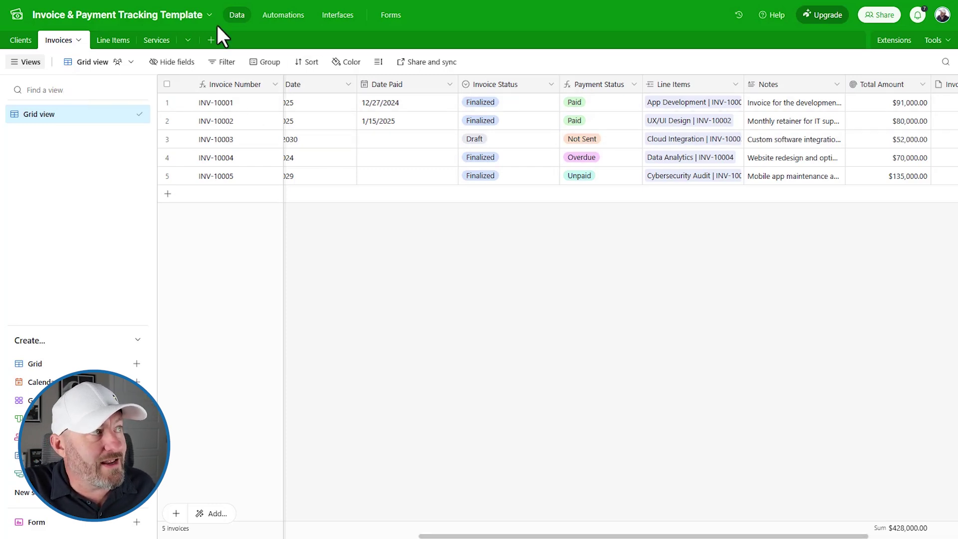
pyautogui.click(880, 15)
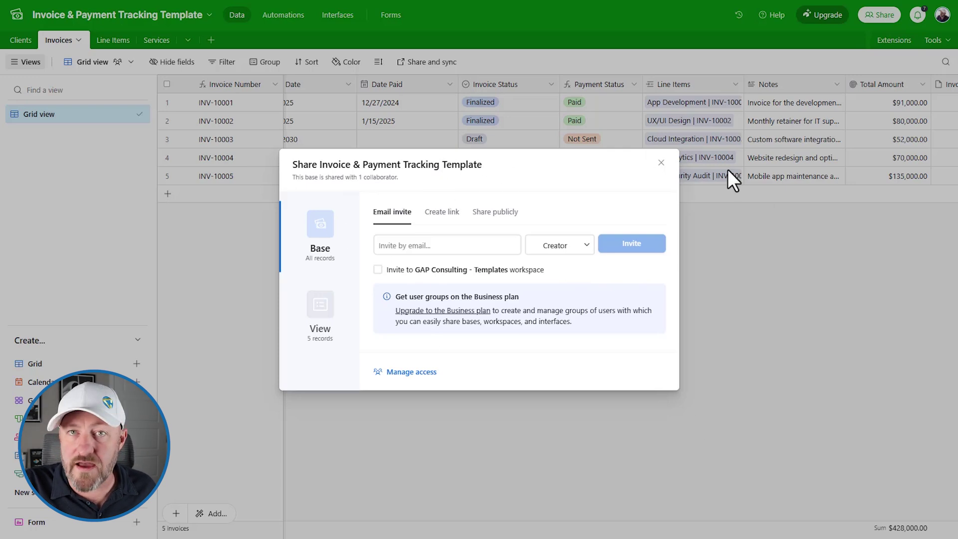
pyautogui.click(662, 164)
# Return to the Payments Dashboard and review its Share dialog, which proposes Editor access, then close it
pyautogui.click(337, 15)
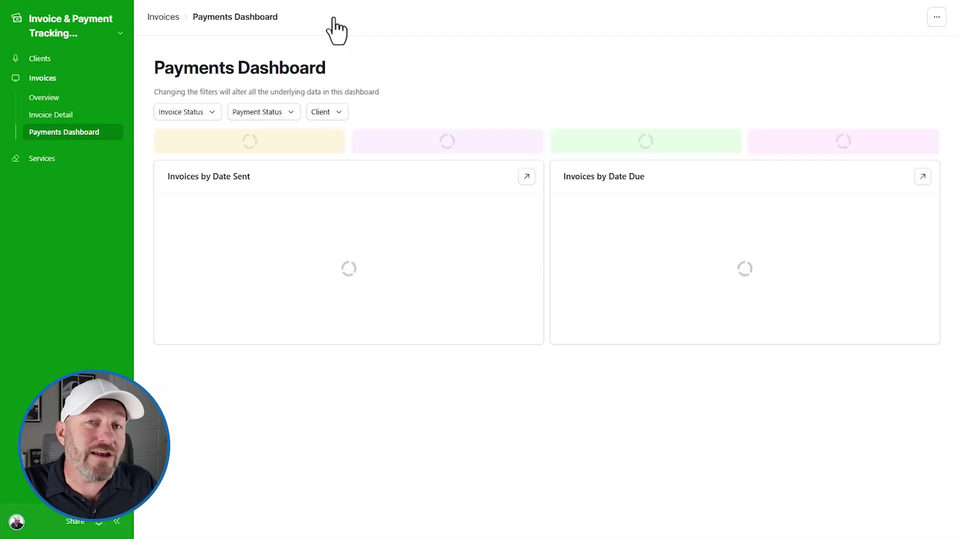
pyautogui.click(75, 522)
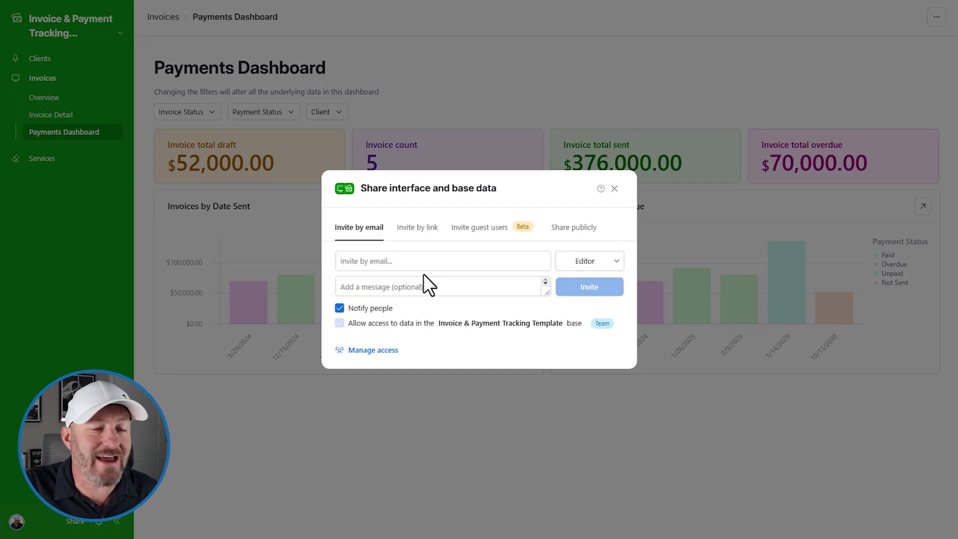
pyautogui.click(615, 188)
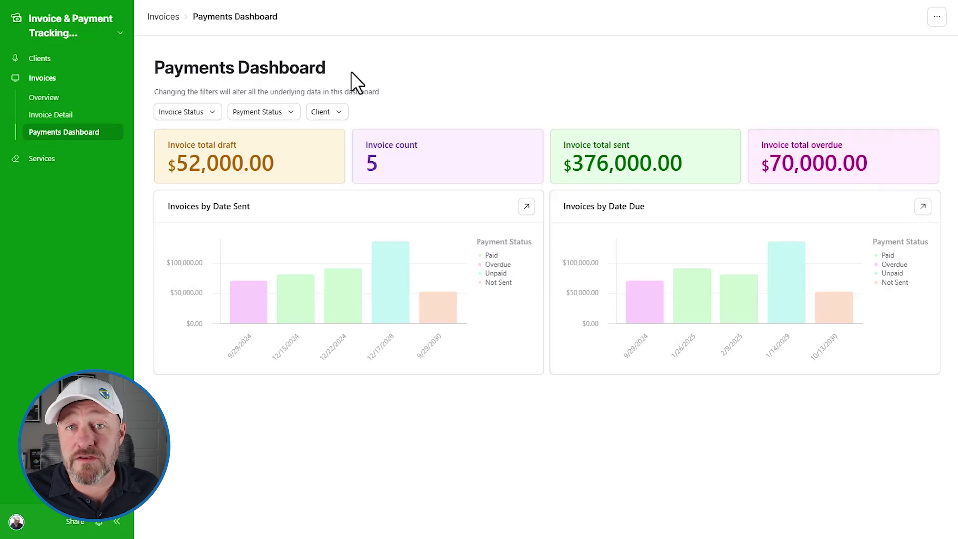
# Switch from the dashboard to the base data and view the unpublished Enter Client Details form
pyautogui.click(80, 25)
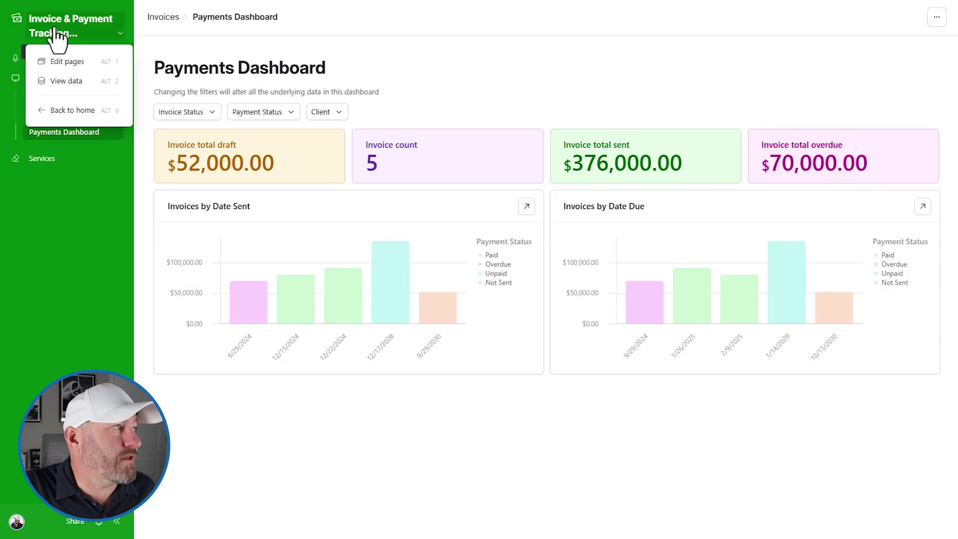
pyautogui.click(88, 84)
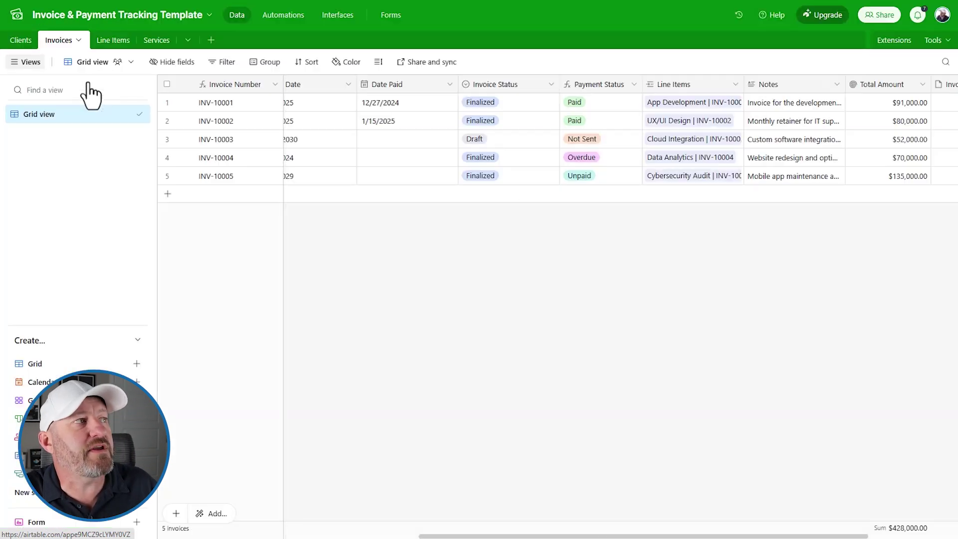
pyautogui.click(391, 22)
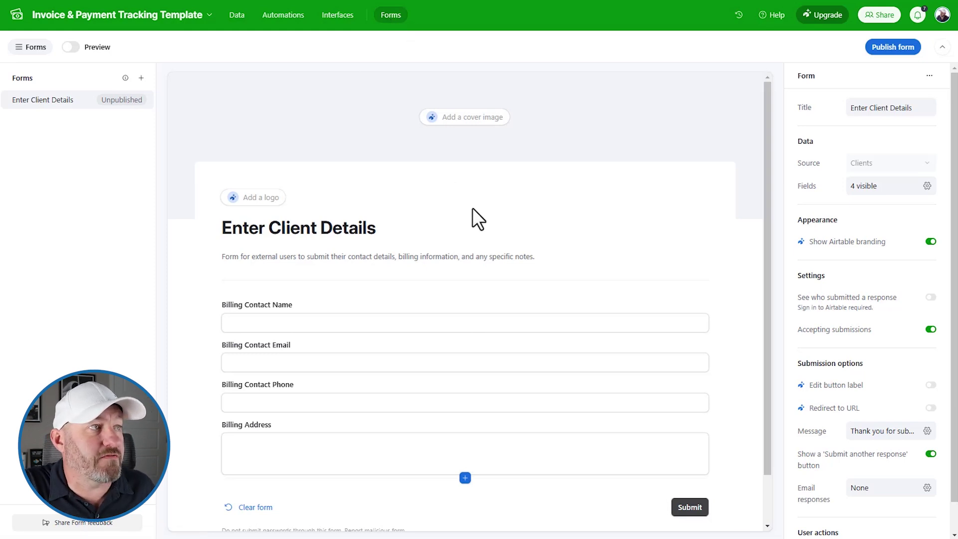
pyautogui.scroll(-1, 450, 209)
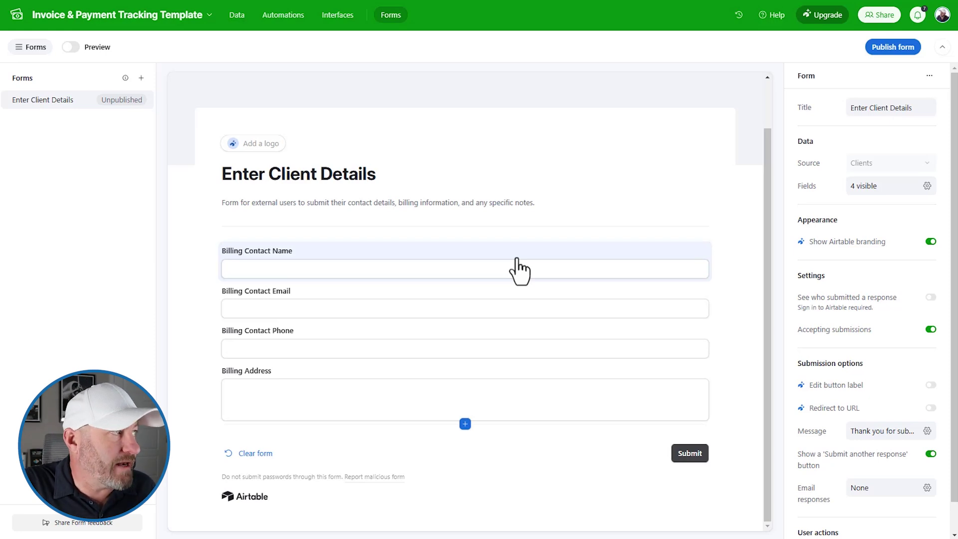
pyautogui.click(243, 16)
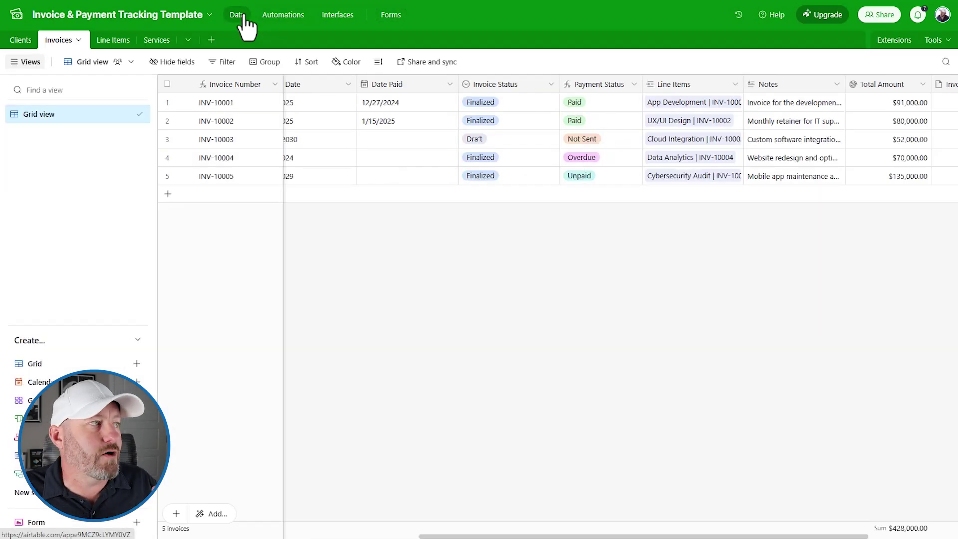
# Select the Davis Group record in the Clients table and bring its billing contact columns into view
pyautogui.click(12, 41)
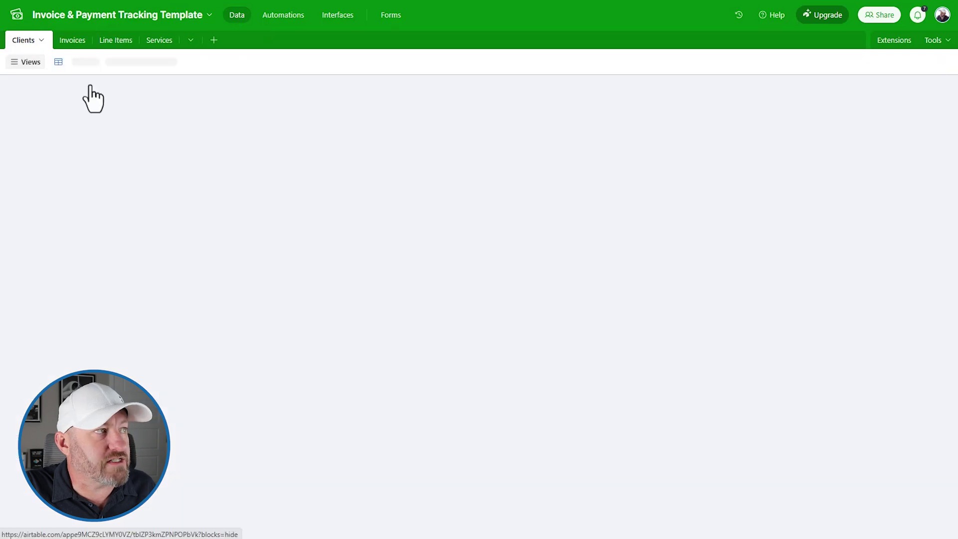
pyautogui.click(216, 159)
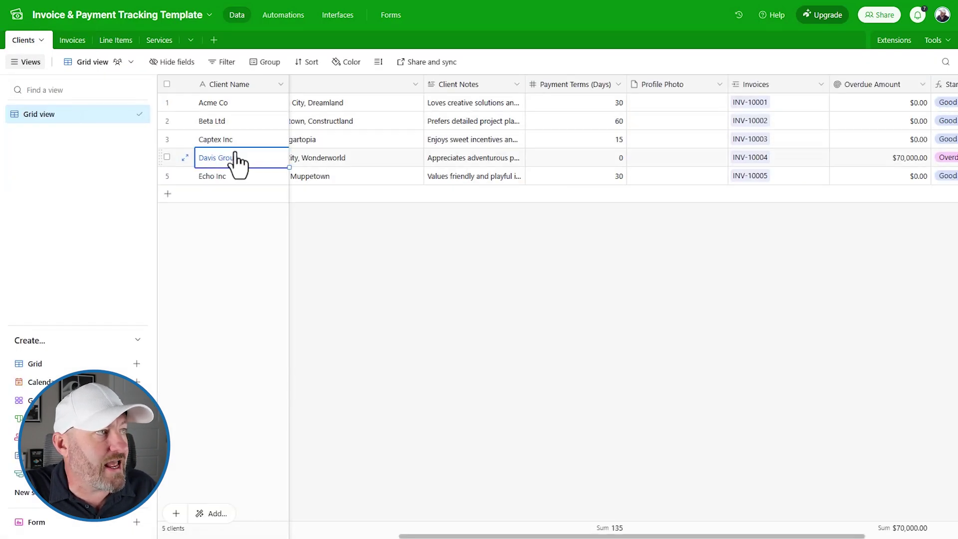
pyautogui.press('Right')
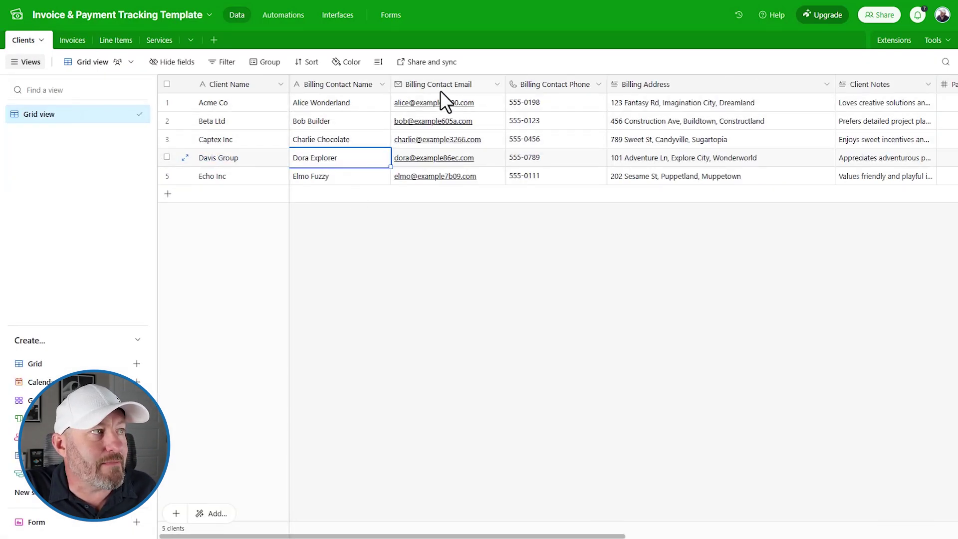